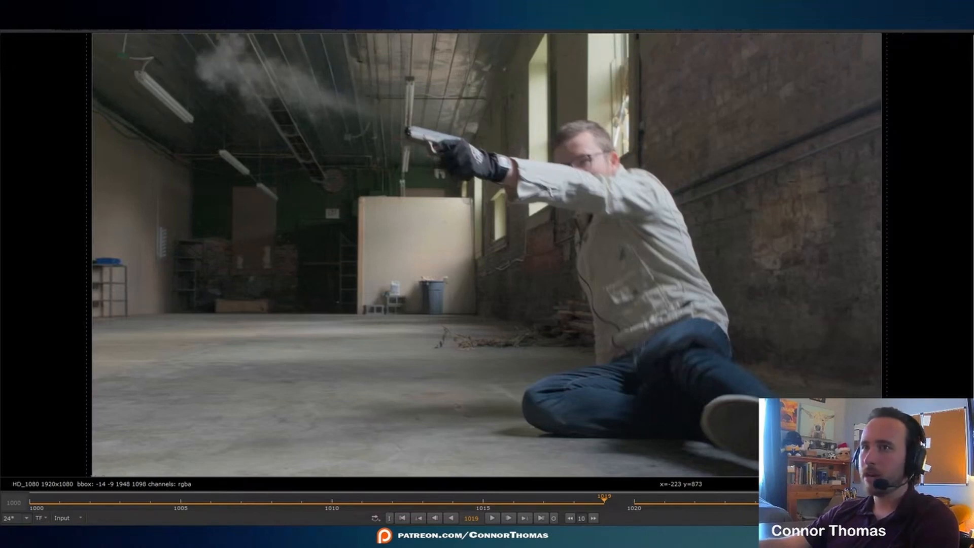
- Tint the whitepoint of the smoke's Grade1 node with red 0.837292 and green 0.957902
key(1)
drag(481, 264, 563, 248)
drag(524, 240, 652, 277)
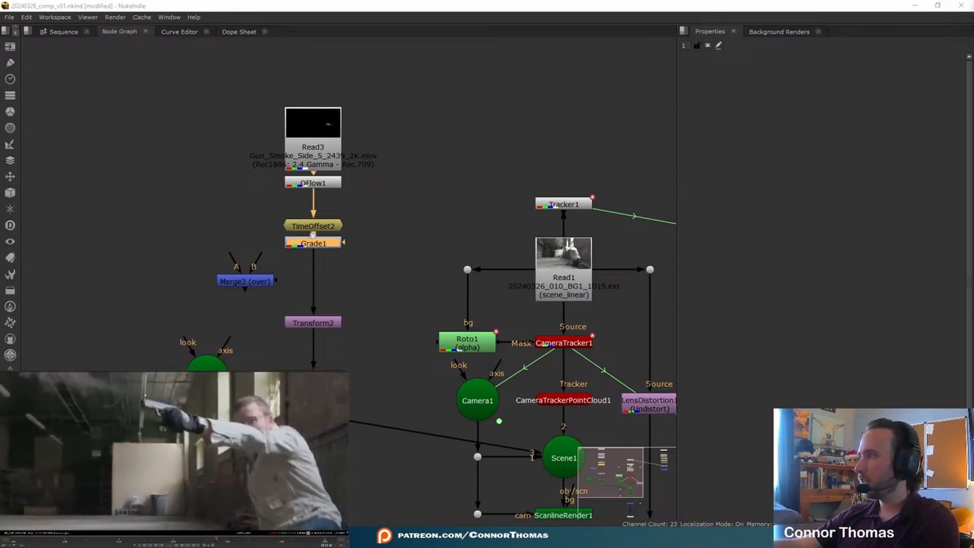
double_click(333, 246)
drag(700, 148, 707, 142)
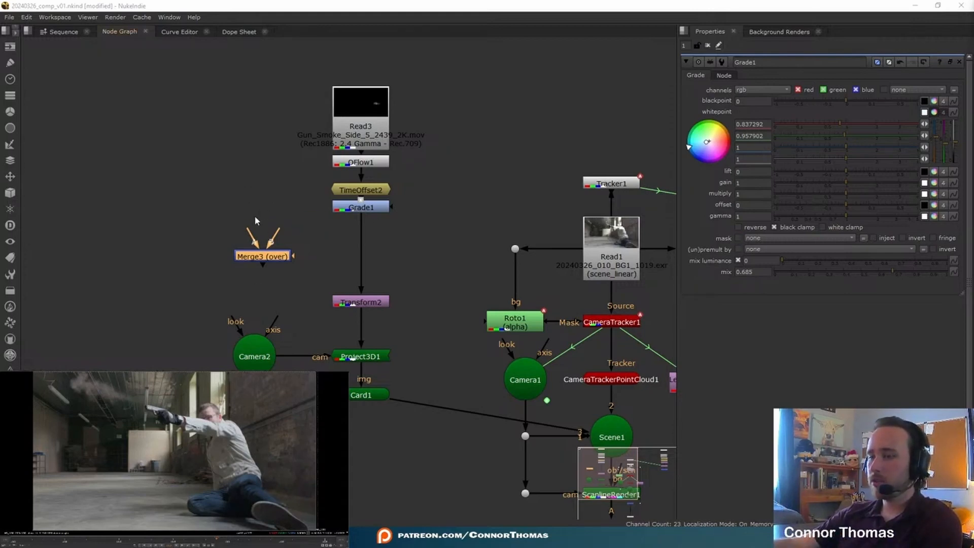
- Add a Roto node beside the smoke chain, feeding its bg input from Grade1 through a dot
click(206, 203)
key(o)
drag(194, 187, 355, 207)
mouse_move(231, 209)
mouse_down()
mouse_move(177, 226)
mouse_move(186, 231)
mouse_up()
mouse_move(262, 218)
ctrl+mouse_down()
mouse_move(228, 191)
mouse_move(163, 198)
ctrl+mouse_up()
drag(126, 166, 207, 264)
drag(170, 237, 171, 250)
middle_drag(197, 332, 215, 272)
drag(133, 405, 437, 226)
drag(437, 227, 438, 225)
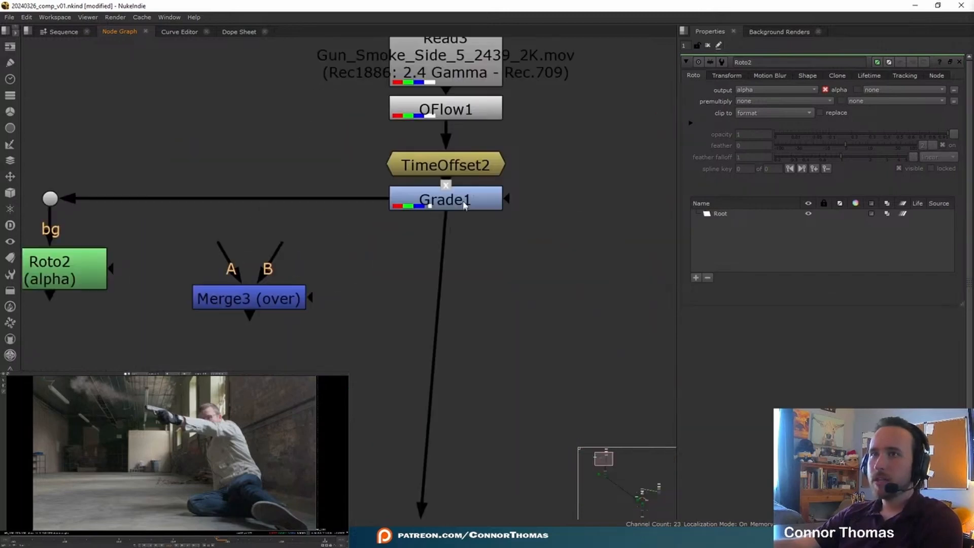
- Place Merge3 beside the new Roto node and connect its A input to the dot coming from Grade1
middle_drag(280, 269, 334, 246)
drag(329, 274, 339, 306)
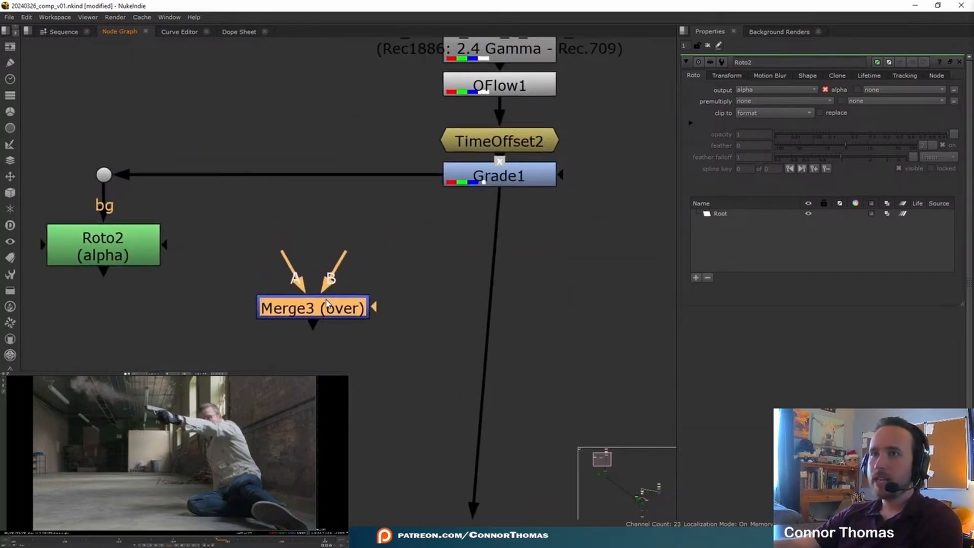
drag(285, 254, 118, 173)
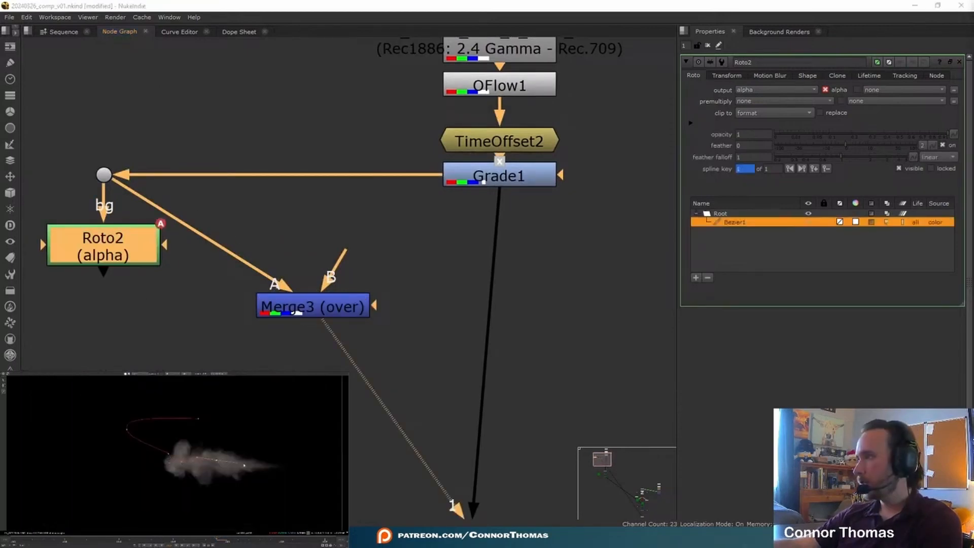
- Draw a closed Bezier in Roto2 around the upper edge of the smoke plume
drag(246, 464, 260, 466)
drag(280, 466, 265, 423)
drag(243, 420, 222, 424)
click(198, 420)
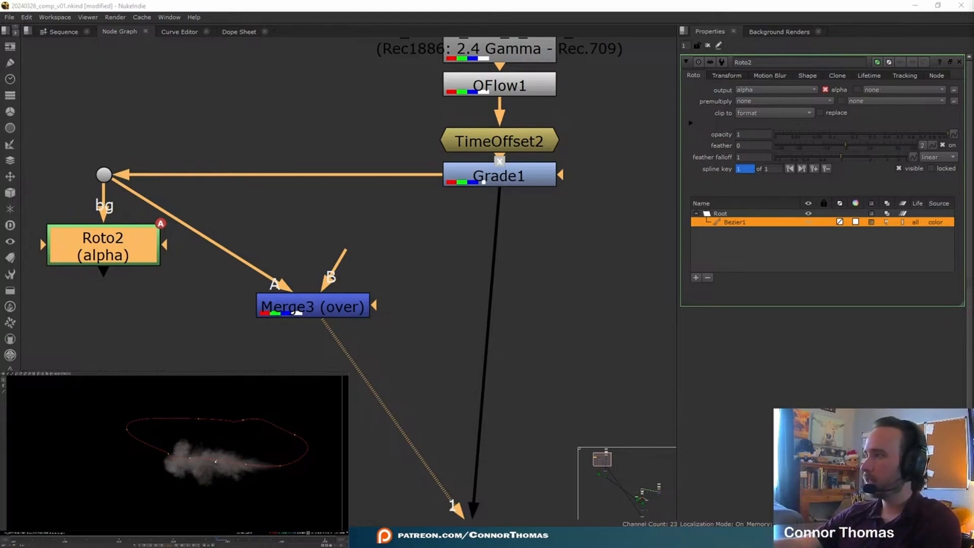
- Connect Merge3's mask input to Roto2
click(296, 312)
click(297, 315)
drag(375, 305, 174, 270)
- Add a Blur node after Roto2 with size 38.5 to soften the mask, and close its properties
click(135, 254)
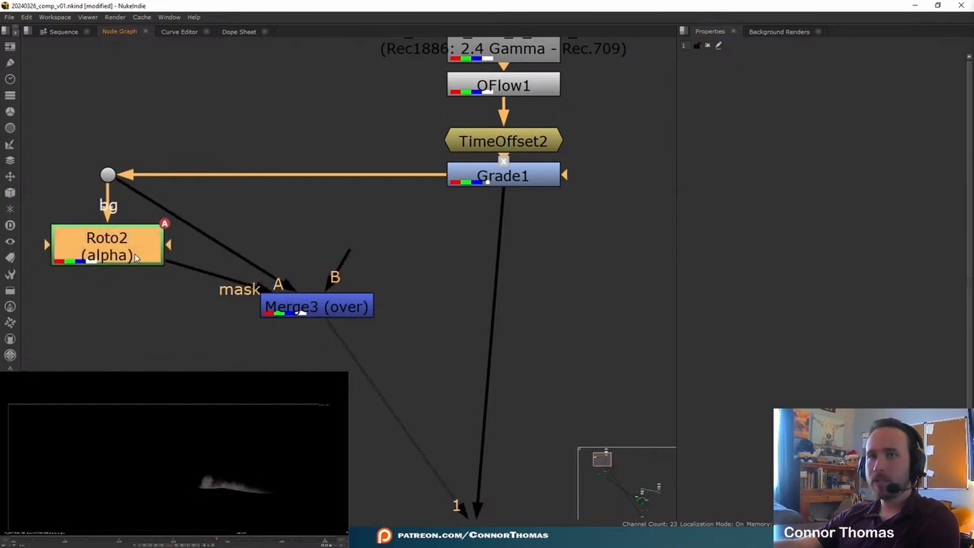
key(b)
click(857, 101)
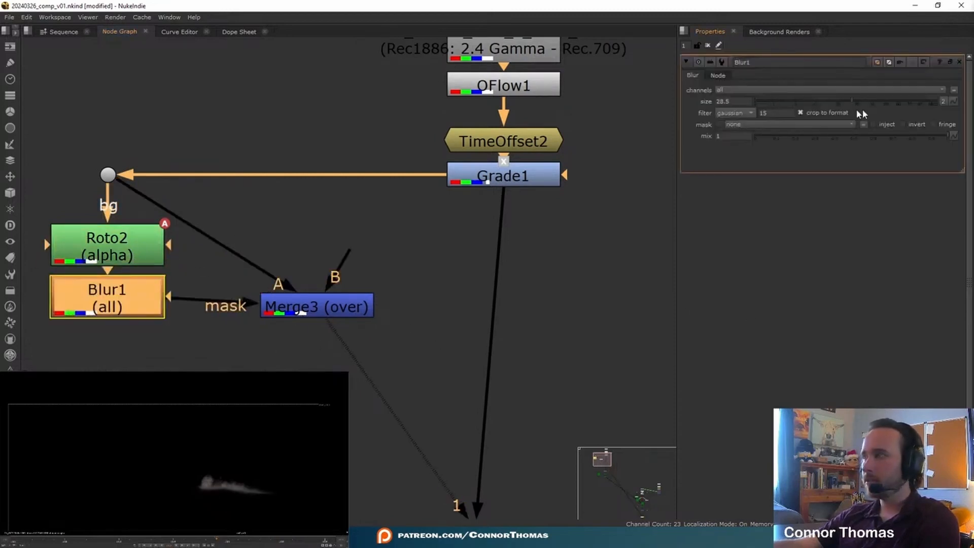
key(1)
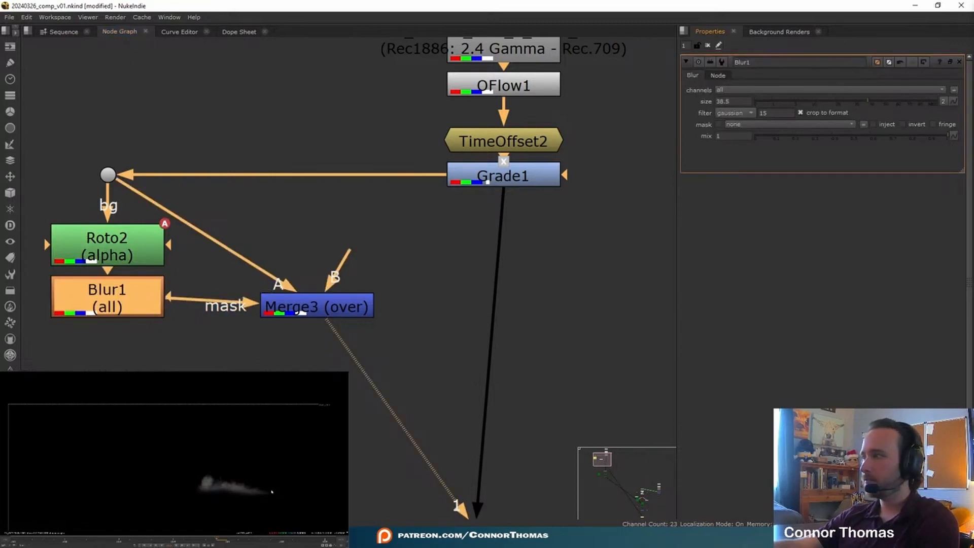
click(707, 47)
- Add a Grade node below Merge3 and set its whitepoint to 0.52
middle_drag(395, 259, 347, 177)
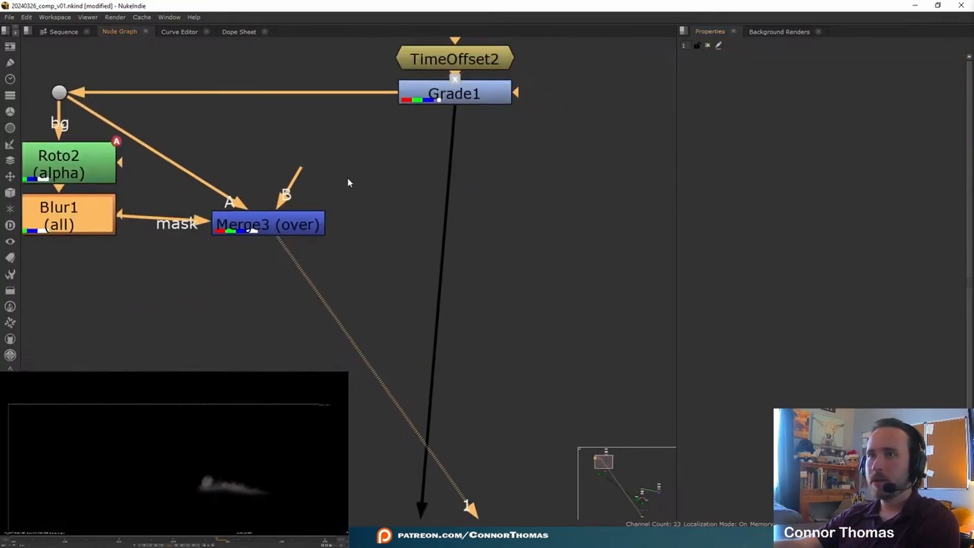
click(285, 223)
key(g)
drag(282, 256, 281, 273)
click(825, 113)
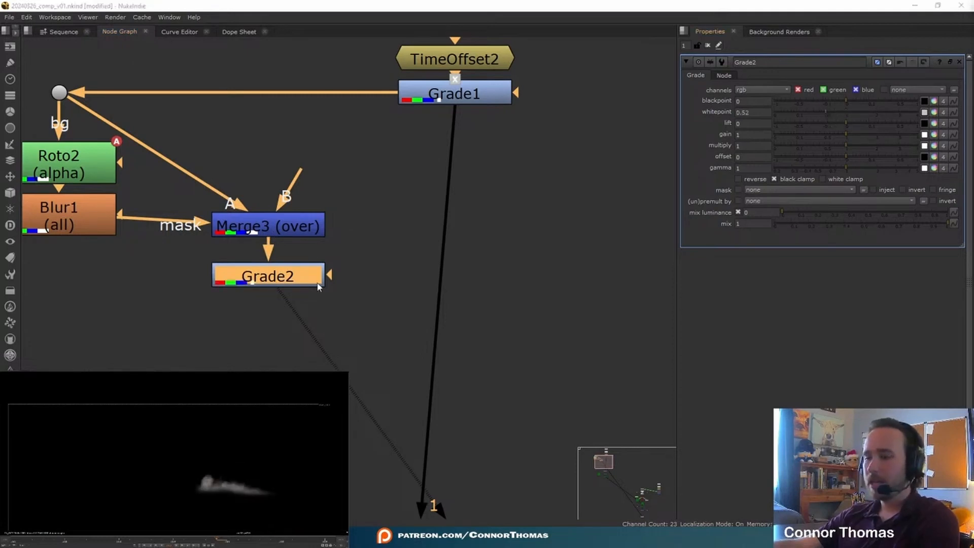
- Merge Grade2 over Grade1's output in the main smoke chain and toggle the merge to compare
key(m)
drag(440, 278, 469, 277)
key(d)
key(d)
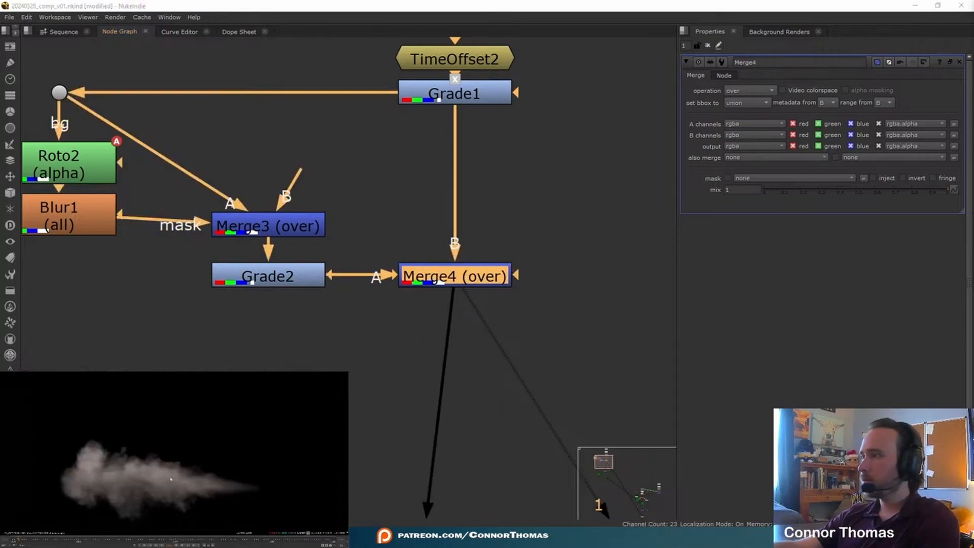
- Align Transform2, Camera2, Project3D1 and Card1 as a group beneath Merge4
scroll(471, 368, down, 5)
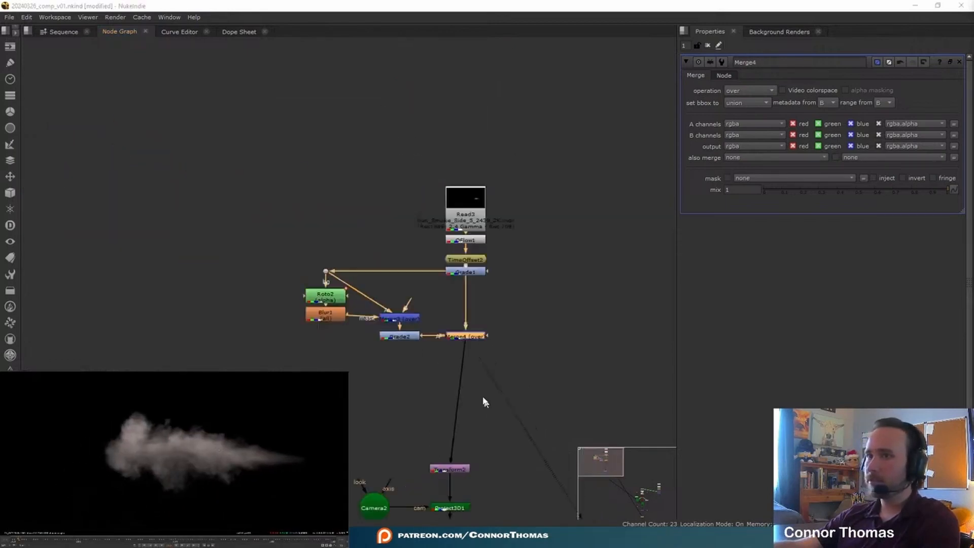
middle_drag(485, 402, 484, 282)
drag(276, 313, 524, 480)
drag(461, 349, 477, 348)
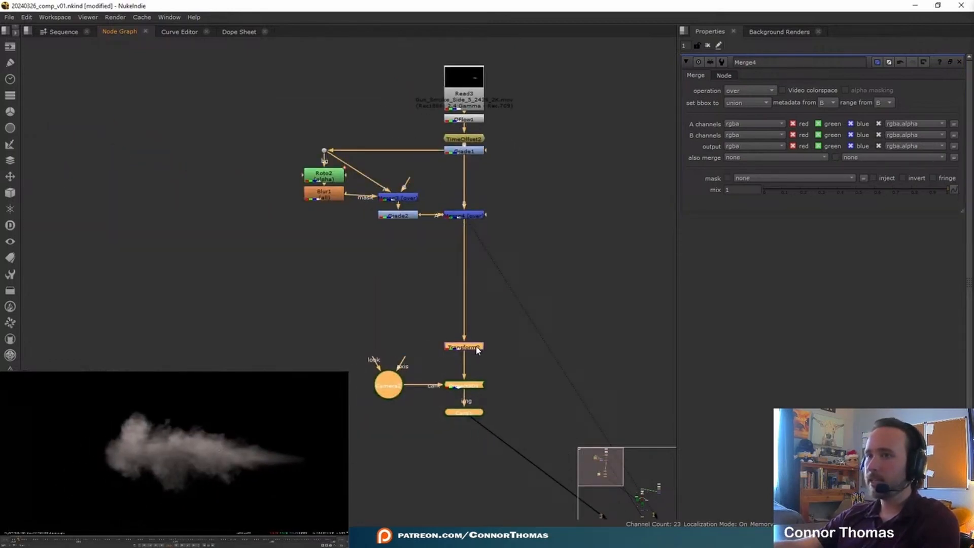
- View the final merge below ScanlineRender1 and examine Merge4's effect on the smoke in the composite
click(535, 398)
middle_drag(538, 400, 335, 142)
middle_drag(647, 442, 315, 174)
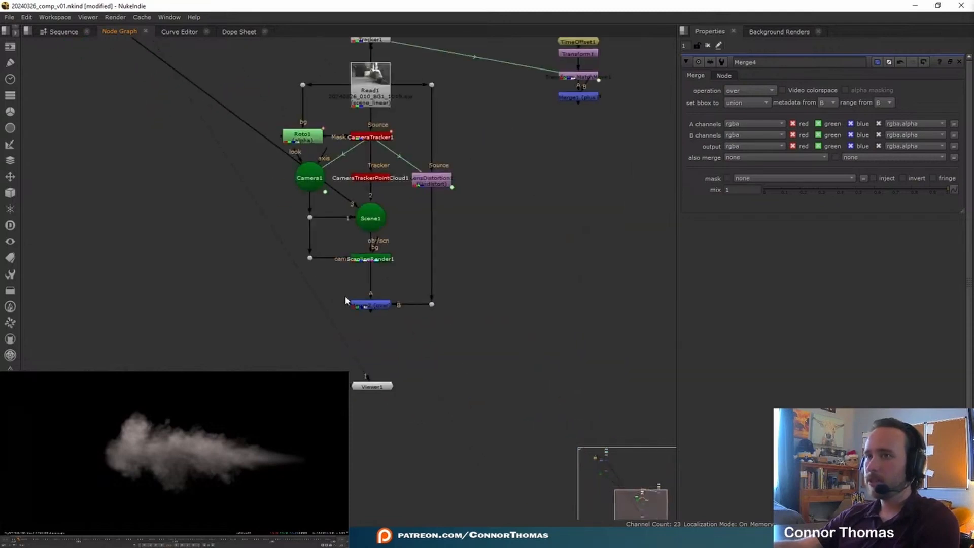
click(362, 306)
key(1)
key(f)
middle_drag(272, 149, 621, 434)
middle_drag(375, 176, 556, 415)
scroll(520, 230, up, 2)
click(433, 204)
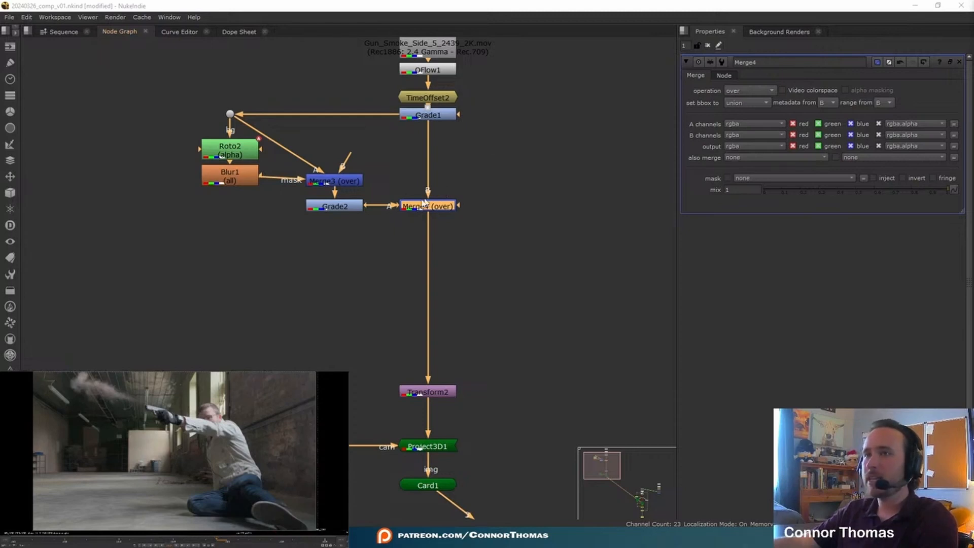
- Add another Roto node beside the first branch, feeding its bg input from a second dot on the Grade1 line
middle_drag(461, 147, 489, 188)
click(324, 280)
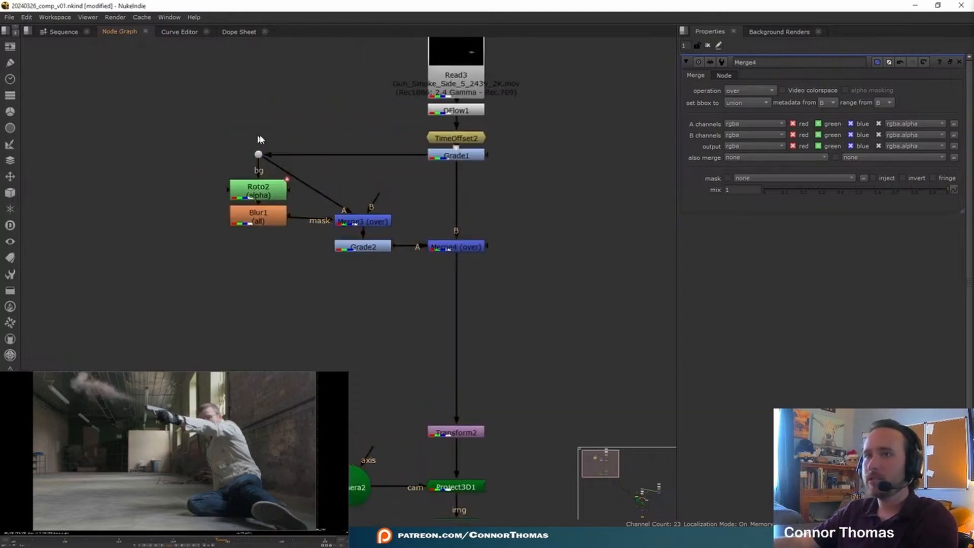
key(o)
drag(183, 205, 171, 188)
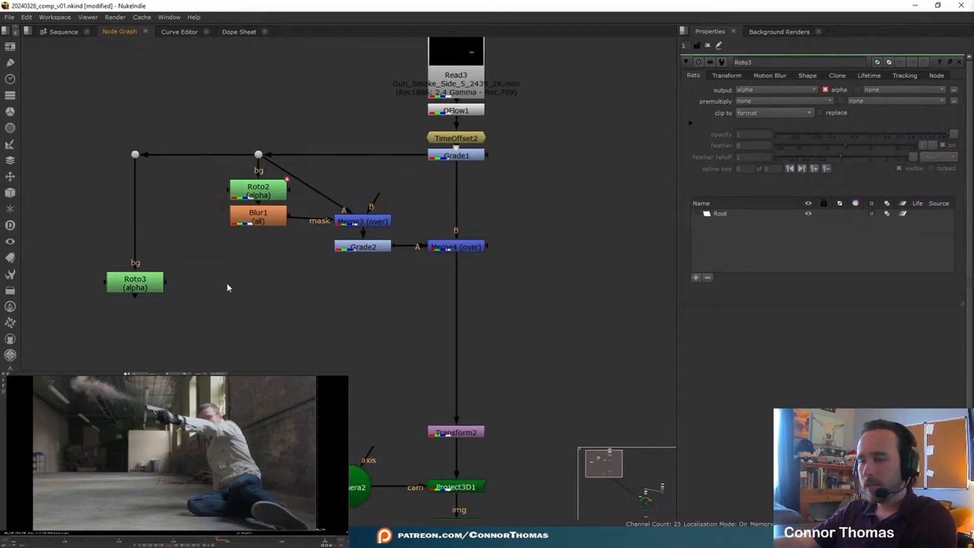
- Add a Merge node beside Roto3 with its A input on the second dot and its mask input on Roto3
key(m)
drag(218, 264, 134, 154)
click(259, 292)
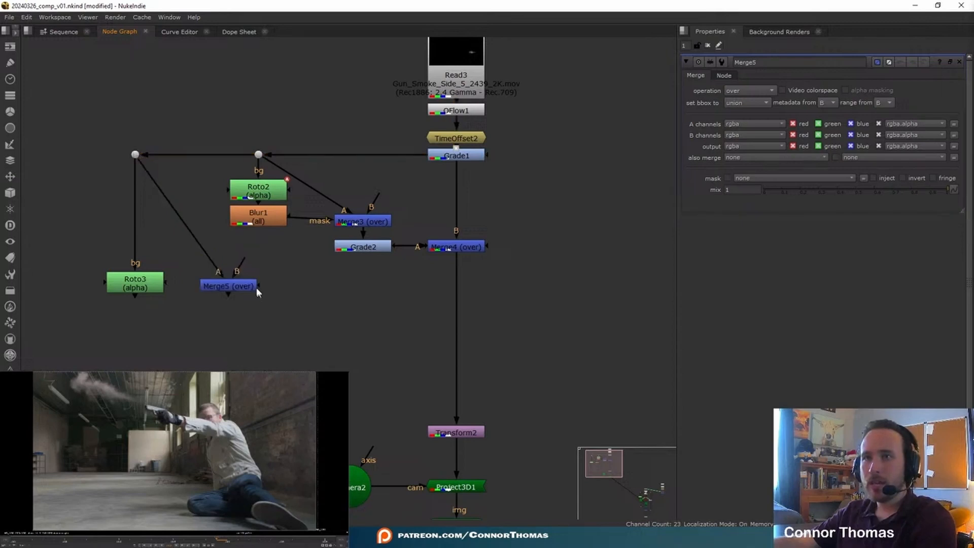
drag(258, 286, 140, 285)
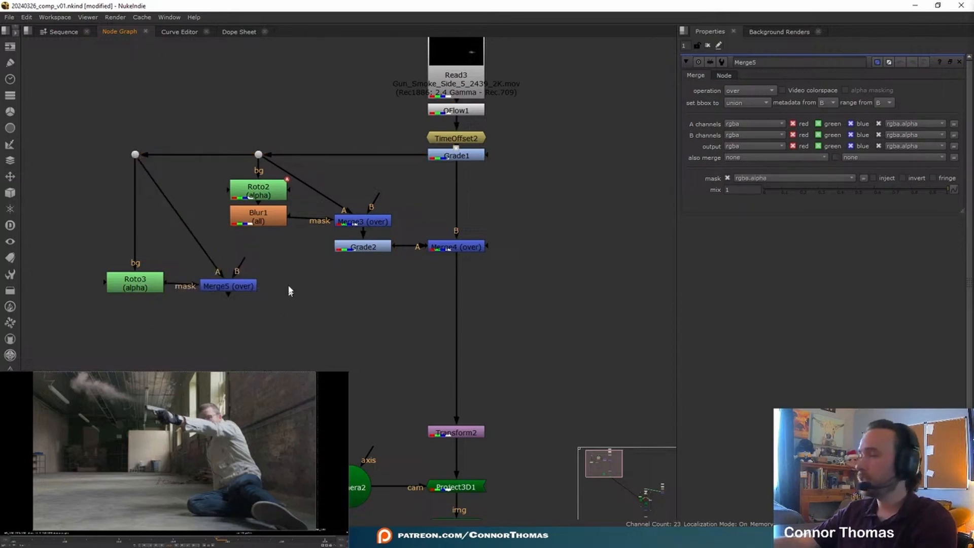
click(231, 289)
drag(230, 289, 237, 288)
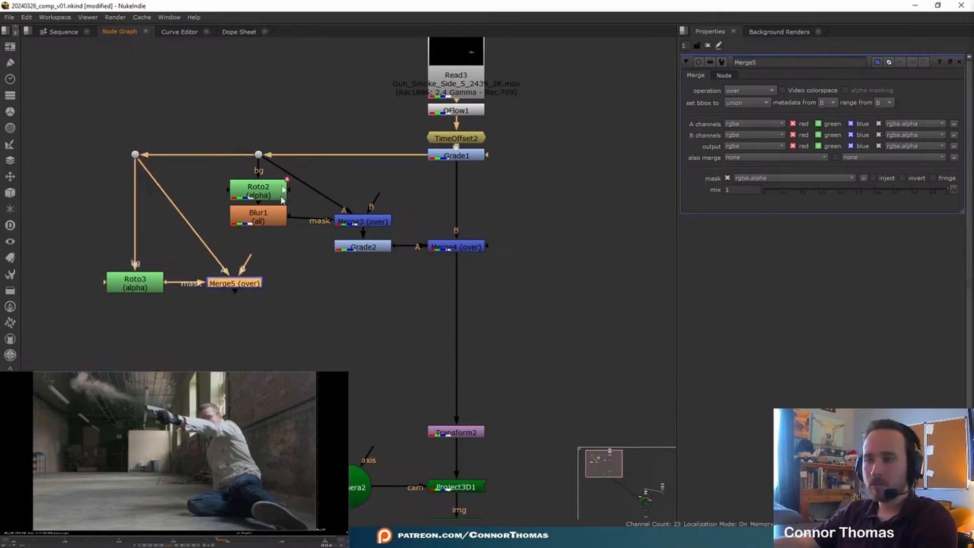
- View Merge5, draw a closed Bezier in Roto3 around the lower part of the smoke, and set premultiply to rgba
key(1)
click(134, 282)
middle_drag(13, 507, 30, 480)
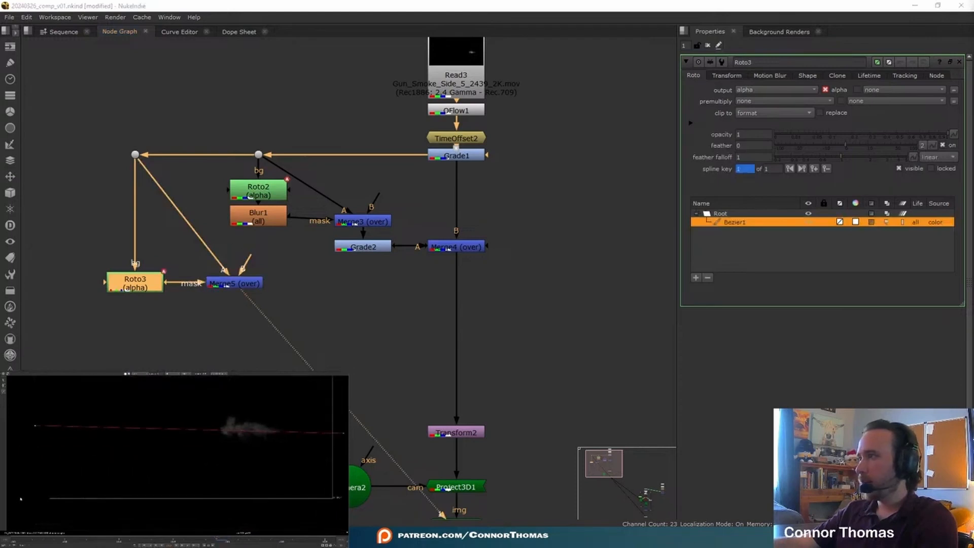
middle_drag(304, 511, 194, 504)
click(273, 505)
click(776, 101)
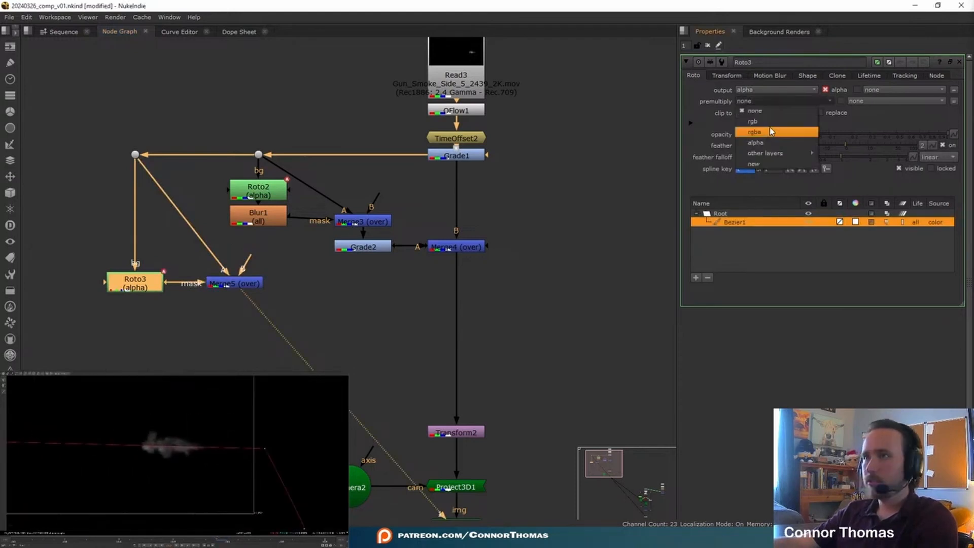
click(769, 131)
- Add a Blur node after Roto3 and adjust the Bezier around the underside of the smoke
drag(116, 290, 143, 290)
key(b)
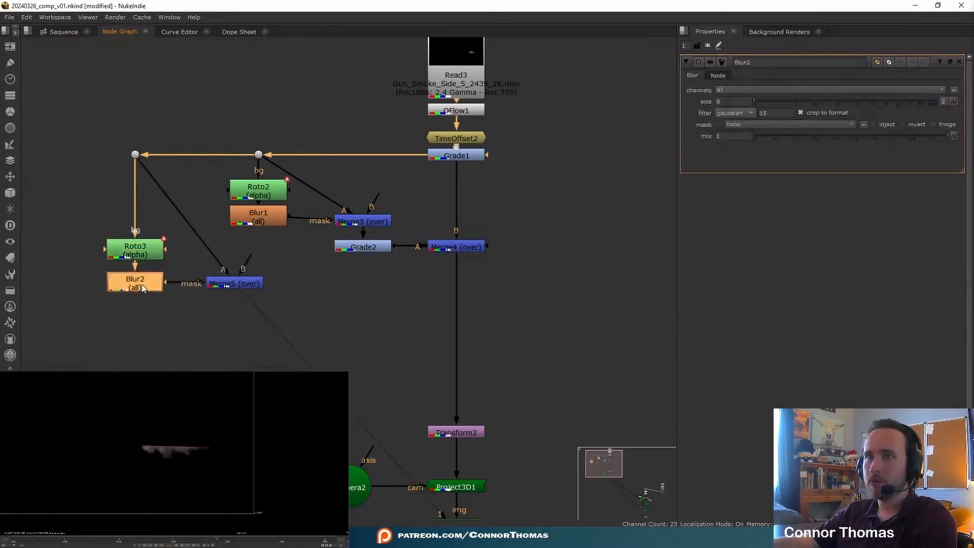
double_click(138, 249)
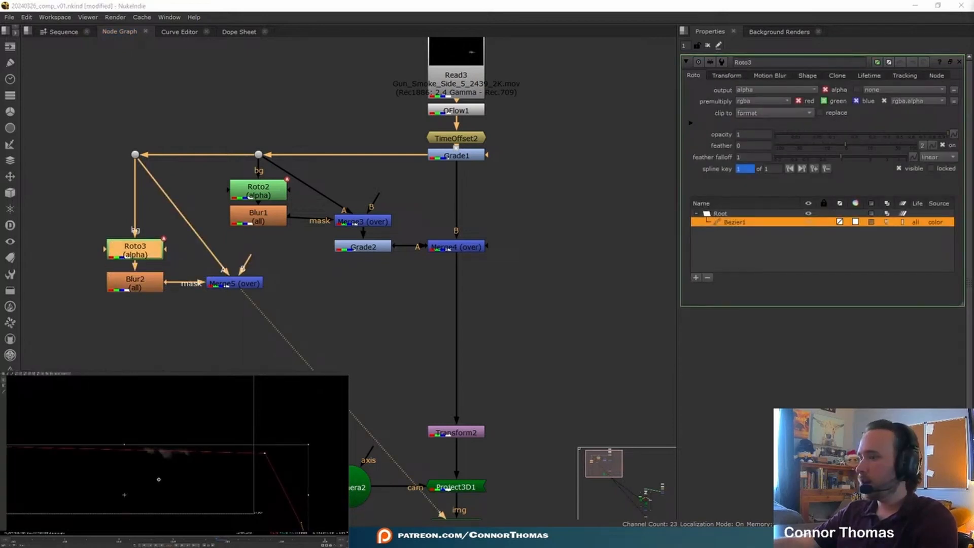
drag(54, 444, 55, 445)
click(708, 46)
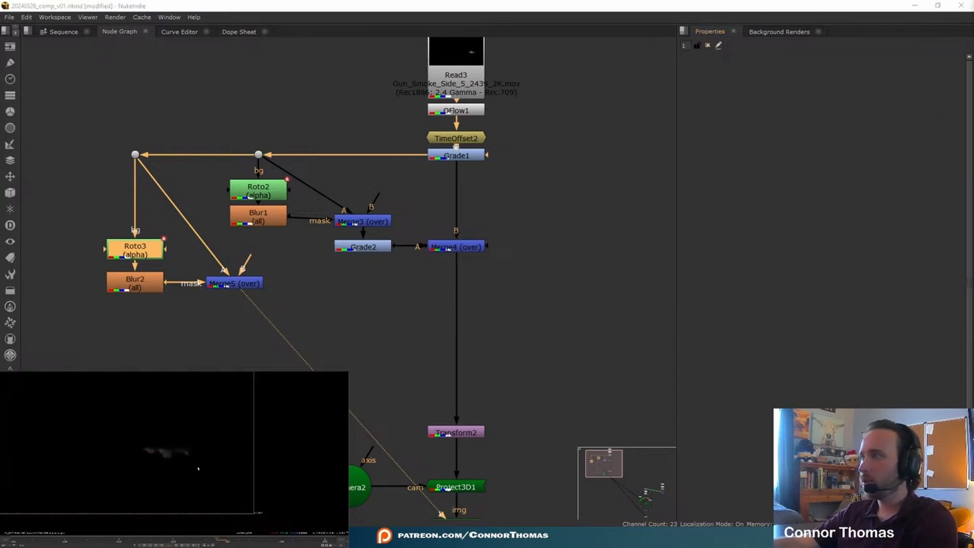
key(f)
- Add a Grade node below Merge5 and merge its result into the main smoke chain beneath Merge4
middle_drag(253, 283, 236, 264)
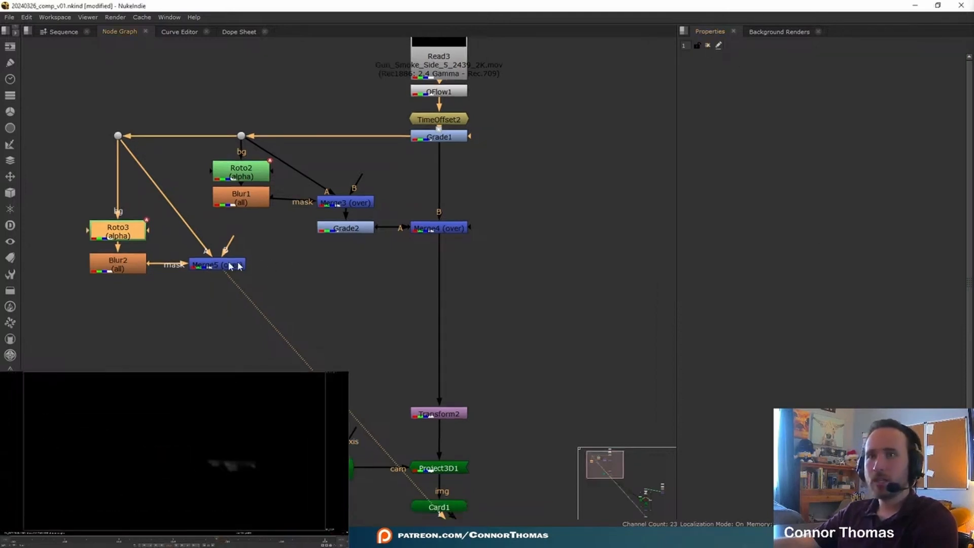
click(223, 264)
key(g)
drag(227, 282, 227, 290)
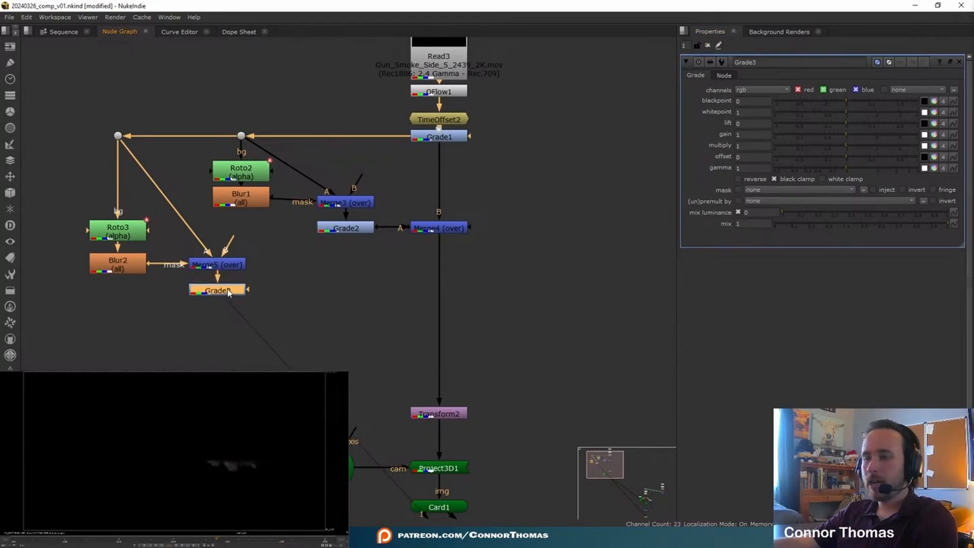
key(m)
drag(301, 298, 441, 294)
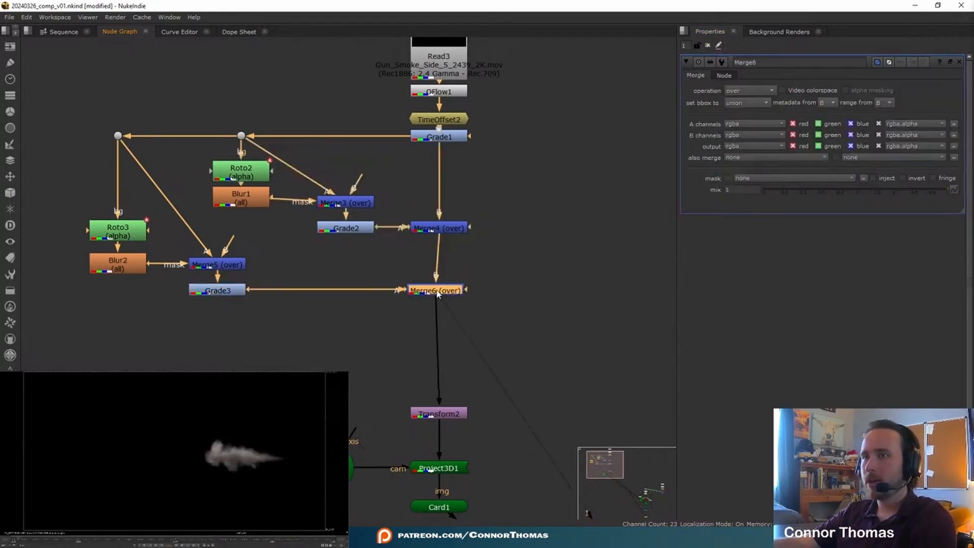
- Set Grade3's whitepoint to 2.65 with red 1.968014 and green 2.524328, and toggle Merge6 to compare
click(236, 292)
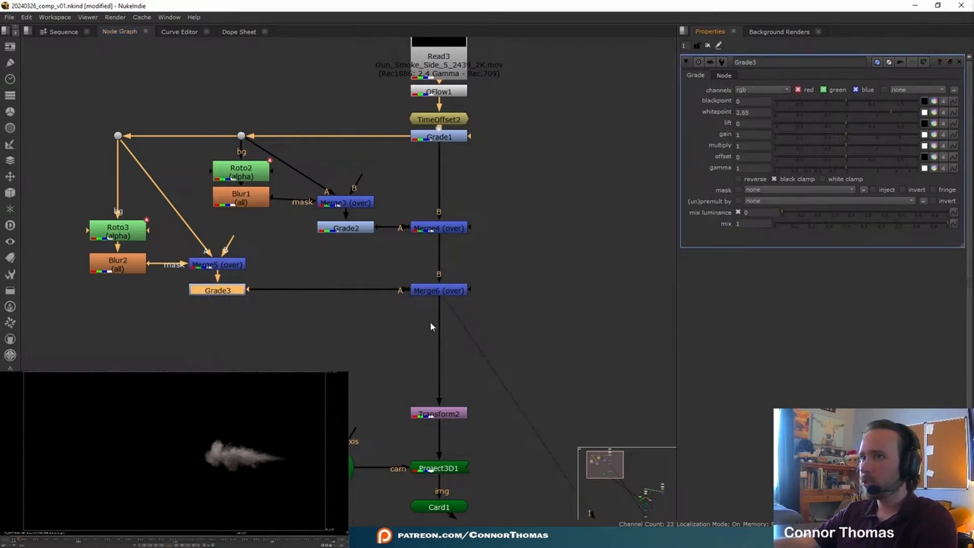
click(447, 289)
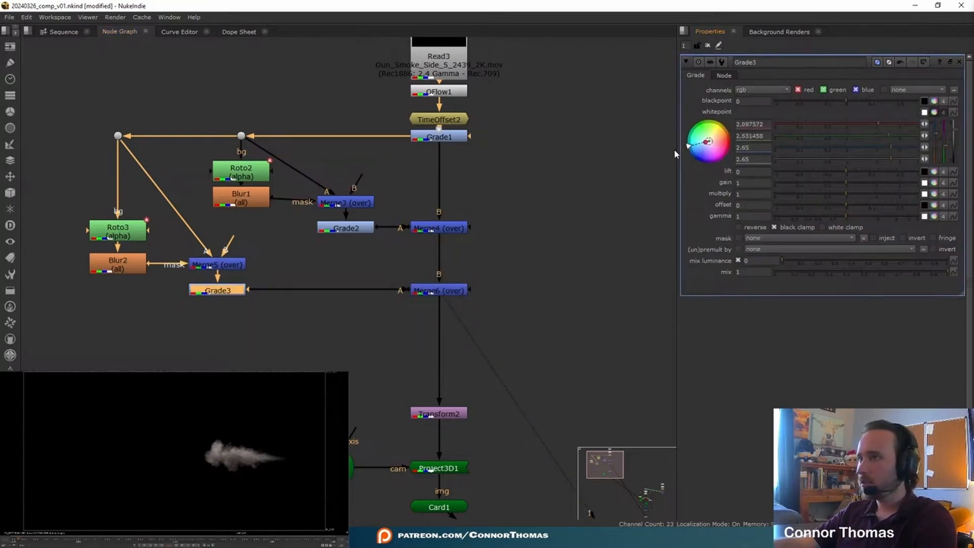
drag(674, 152, 665, 151)
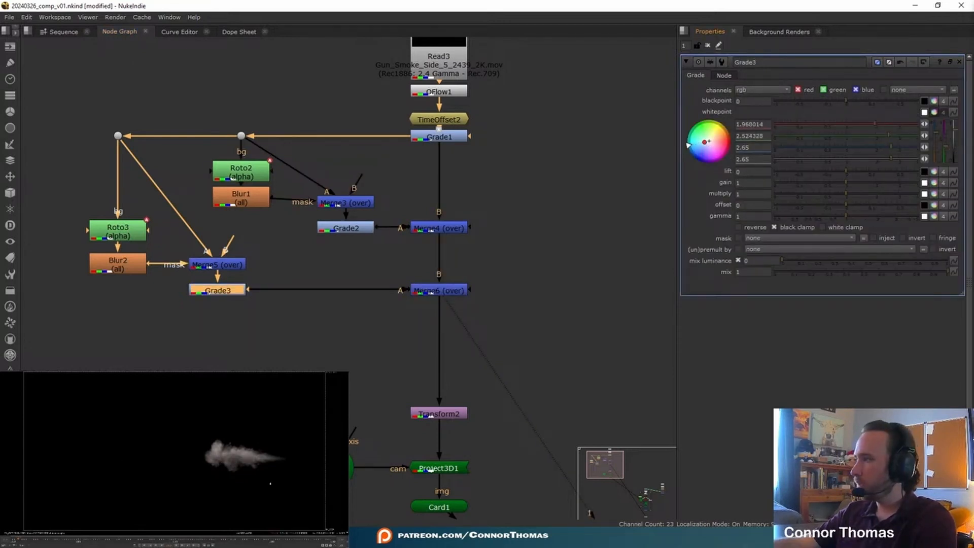
click(450, 290)
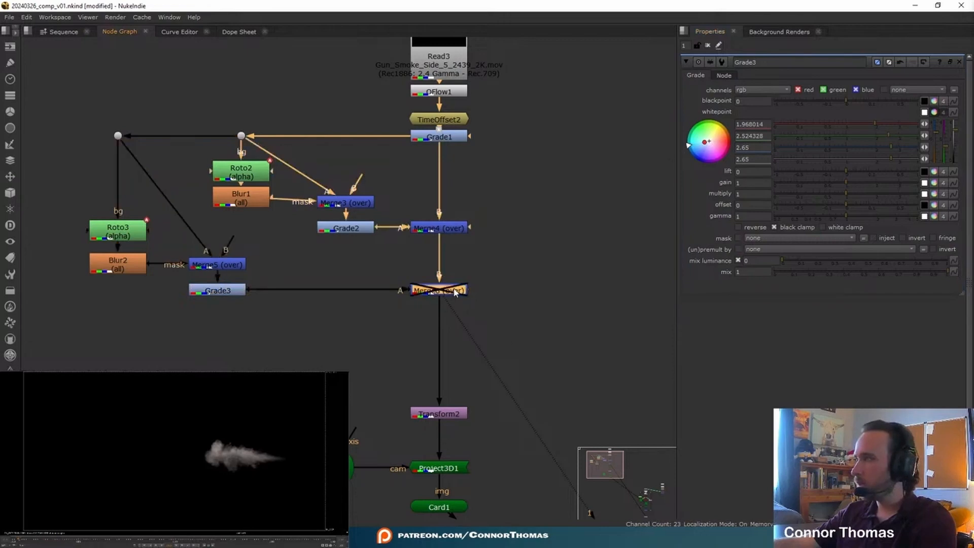
key(1)
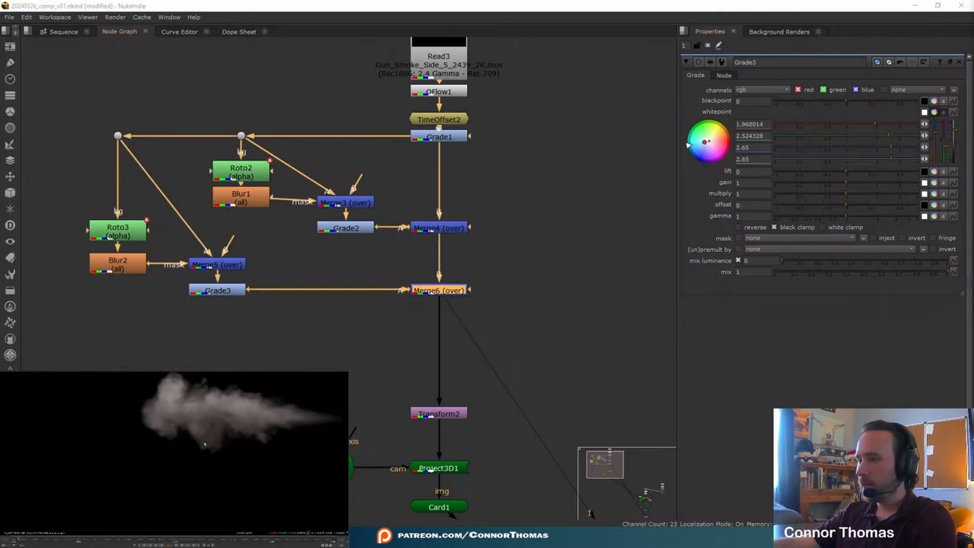
- Examine Roto2's Bezier against the Grade1 smoke at its second keyframe, and return the viewer to Merge6
scroll(478, 276, down, 5)
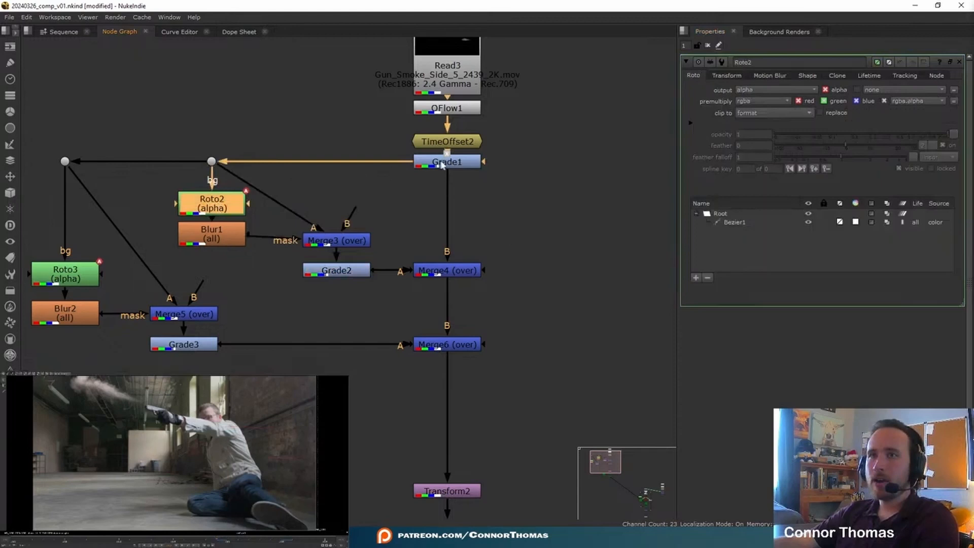
click(443, 165)
key(1)
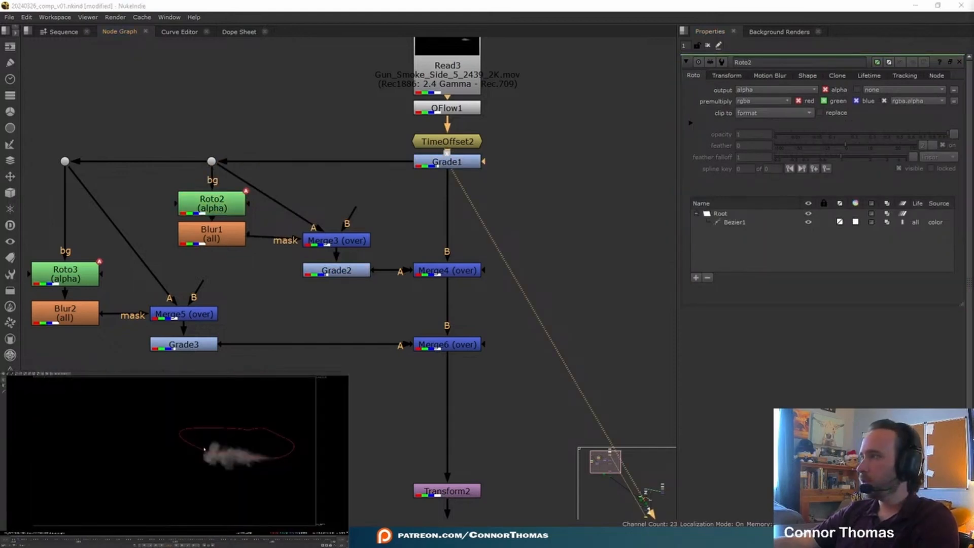
click(204, 450)
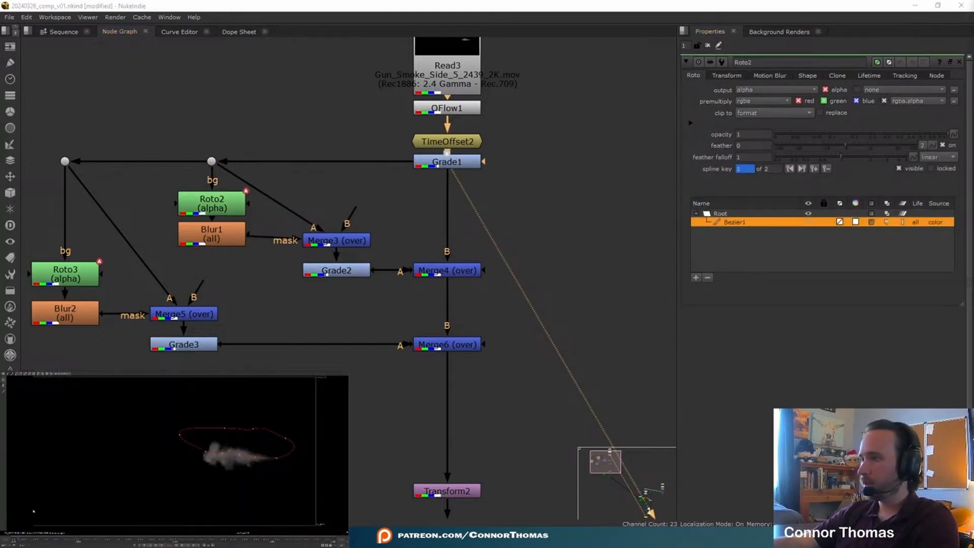
key(ctrl+shift+Right)
key(ctrl+a)
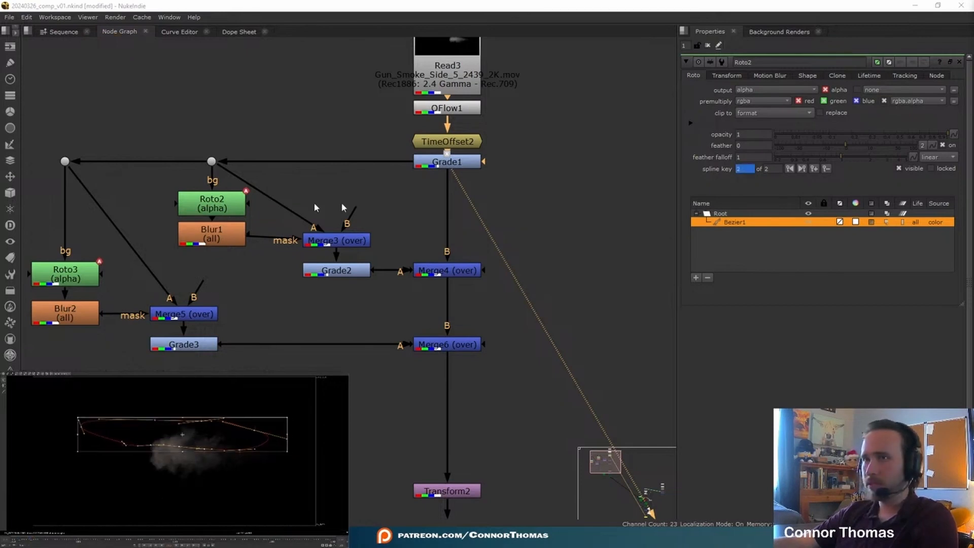
click(447, 348)
key(1)
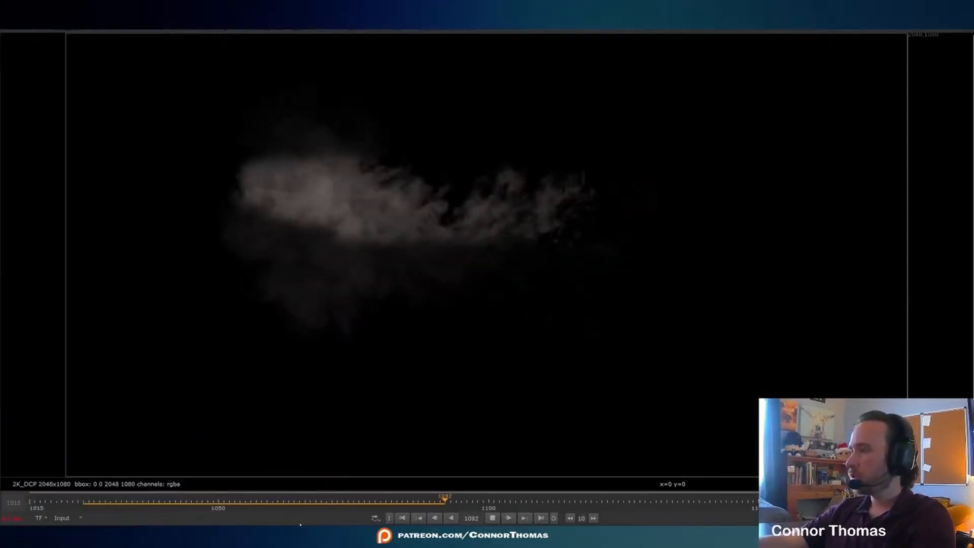
- Review the shaded smoke at an earlier frame and check Roto2's Bezier against its upper part
drag(193, 504, 154, 505)
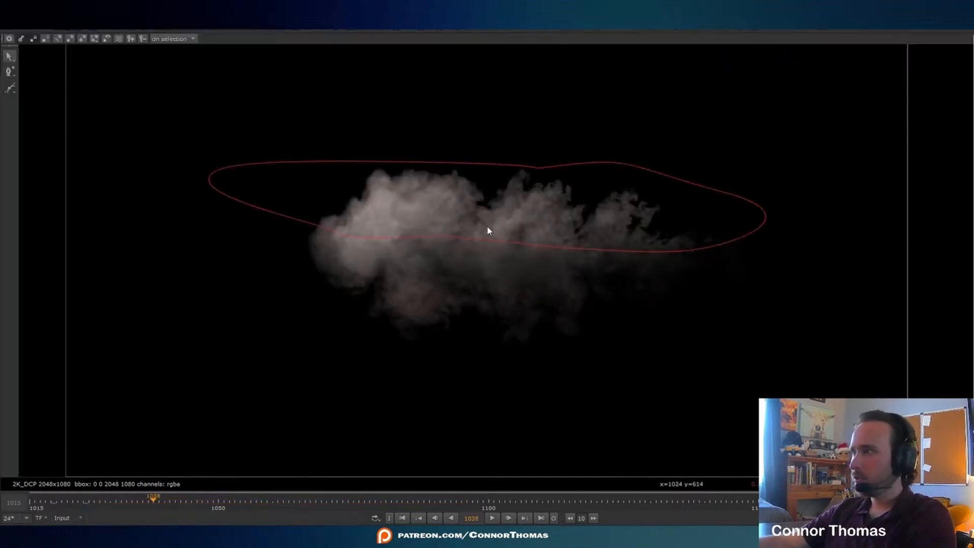
click(487, 226)
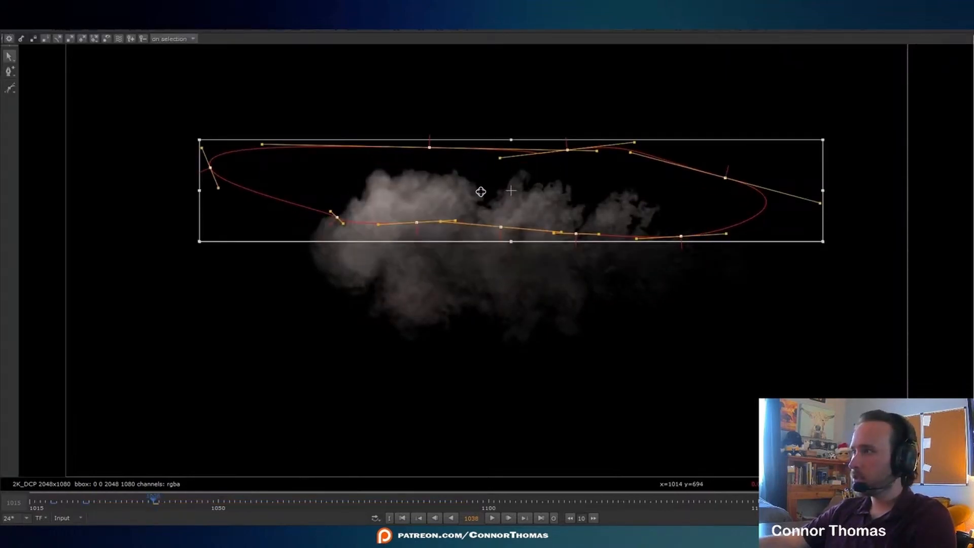
key(o)
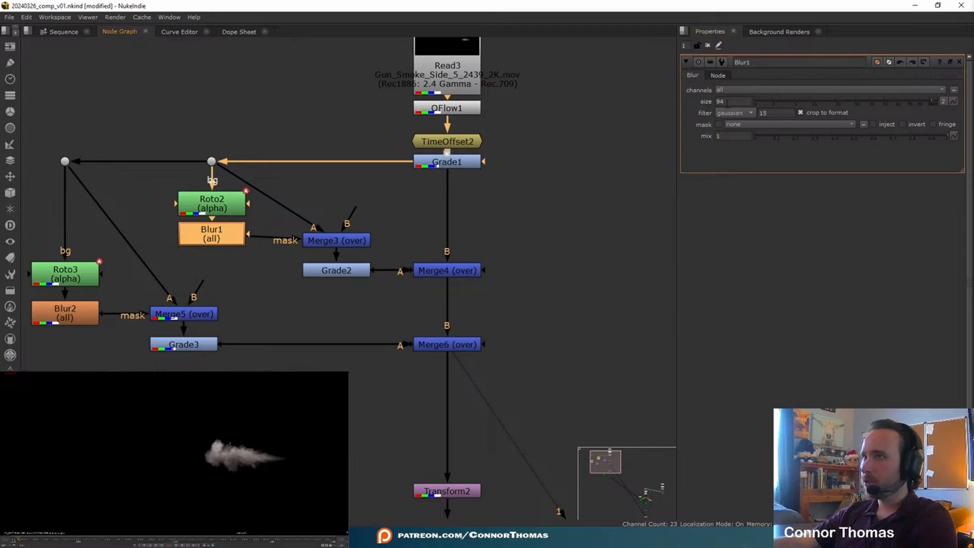
- Animate Blur1's size by keying 94 on the expanded smoke and setting 44.3 on an earlier frame
click(31, 538)
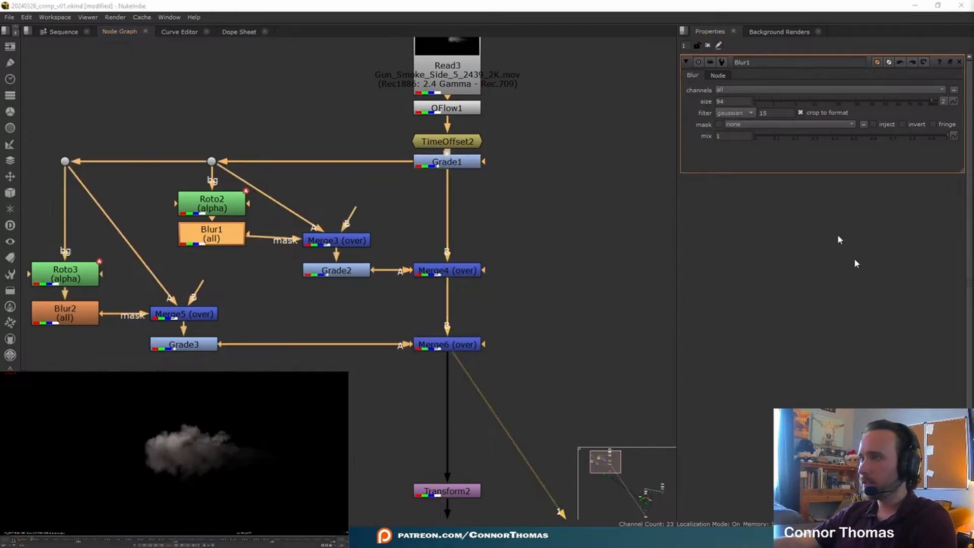
right_click(726, 99)
click(754, 105)
drag(15, 541, 21, 541)
mouse_move(831, 103)
mouse_down()
mouse_move(820, 108)
mouse_move(848, 107)
mouse_up()
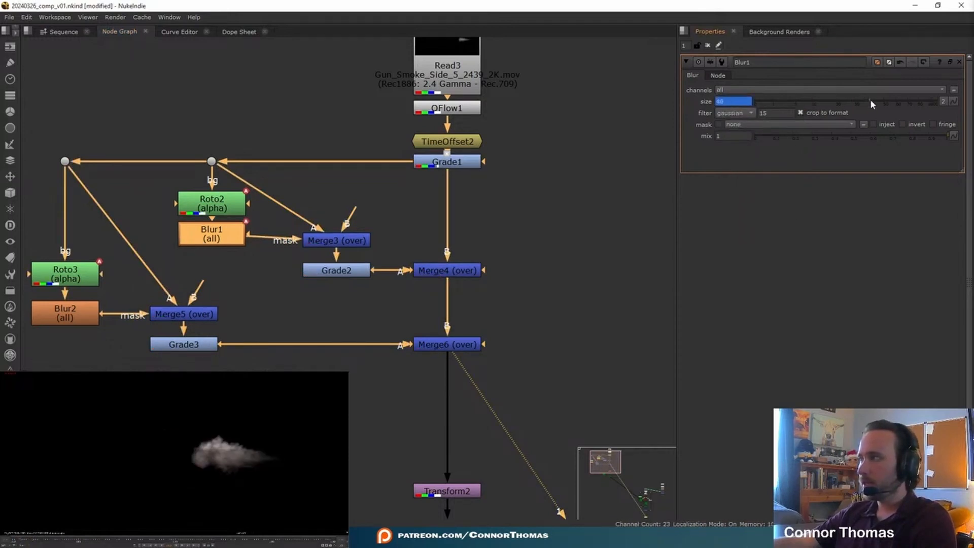
right_click(730, 104)
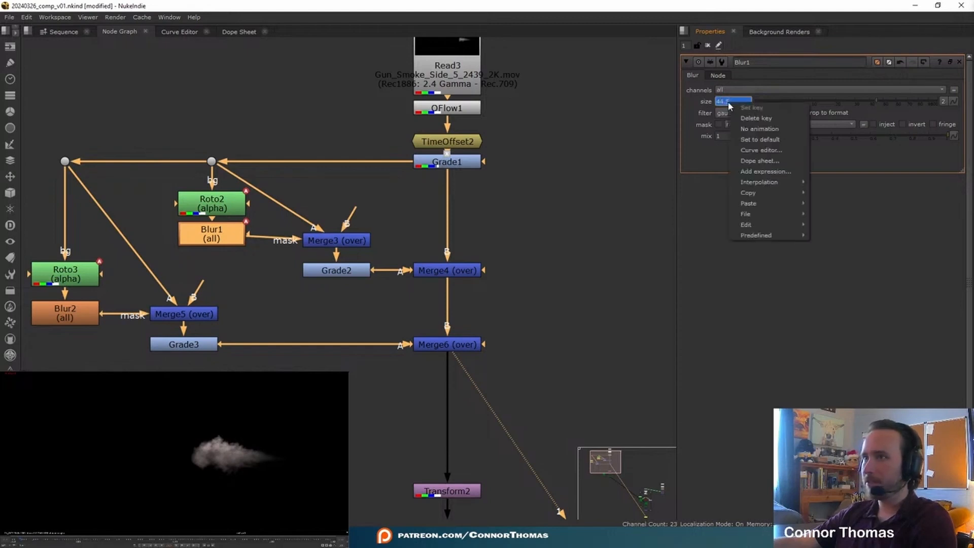
click(715, 300)
click(112, 426)
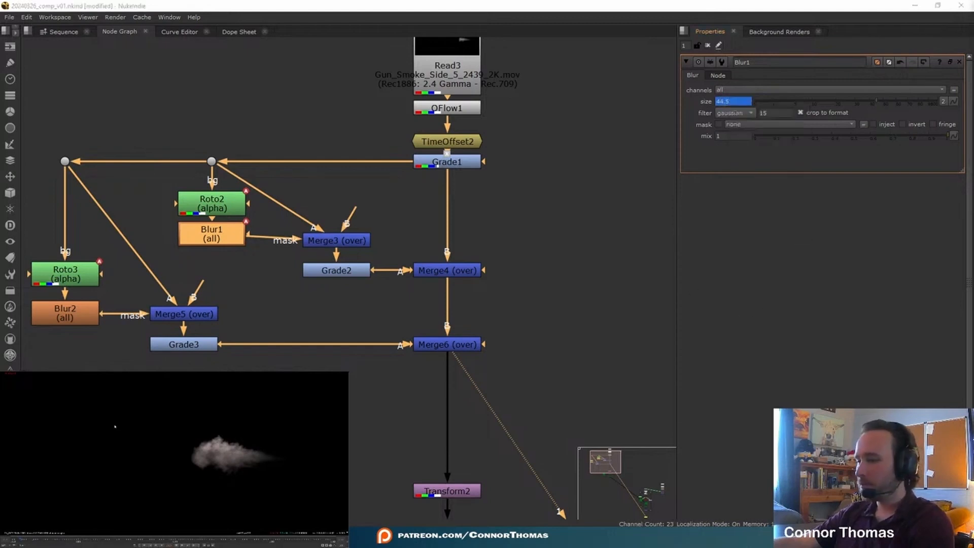
- Play back the smoke with the animated blur, and view the full composite through Merge2
key(l)
scroll(457, 431, down, 3)
middle_drag(457, 431, 182, 74)
middle_drag(511, 514, 330, 43)
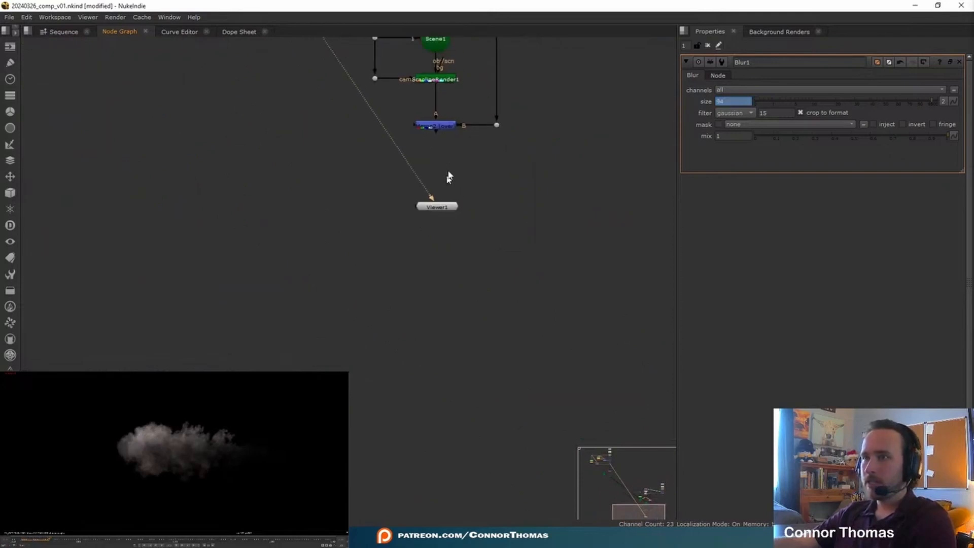
click(444, 127)
key(1)
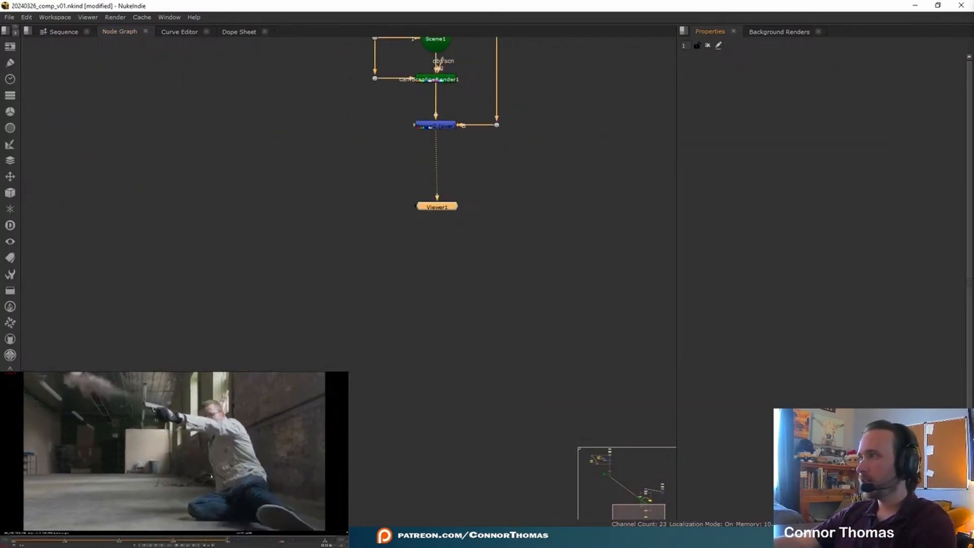
- Set the mix of Merge2, the merge of the rendered smoke over the plate, to 0.5
middle_drag(539, 134, 548, 304)
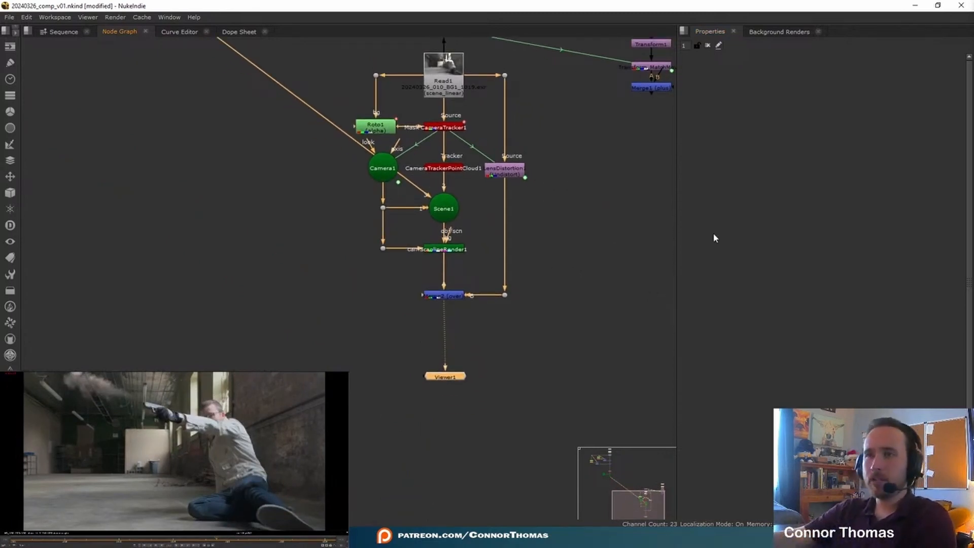
scroll(460, 299, up, 2)
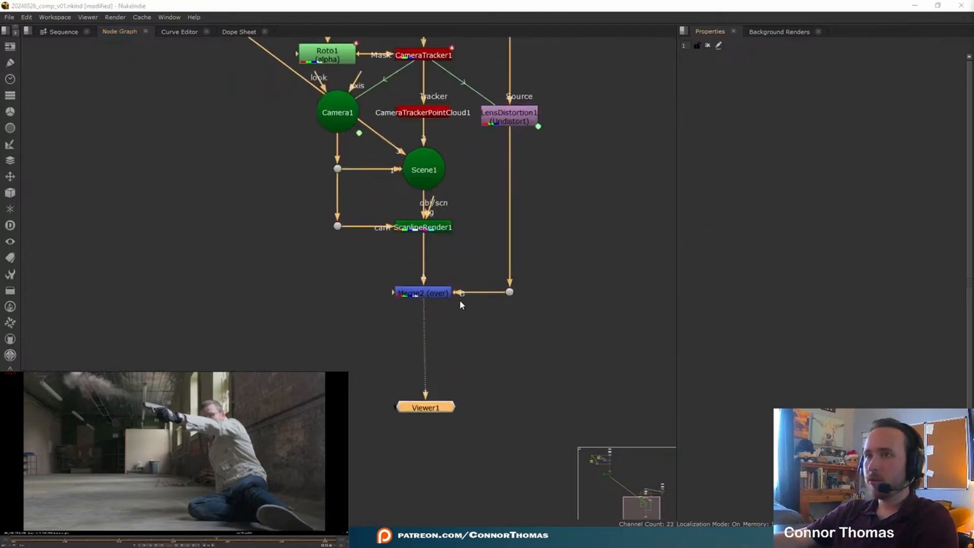
double_click(435, 291)
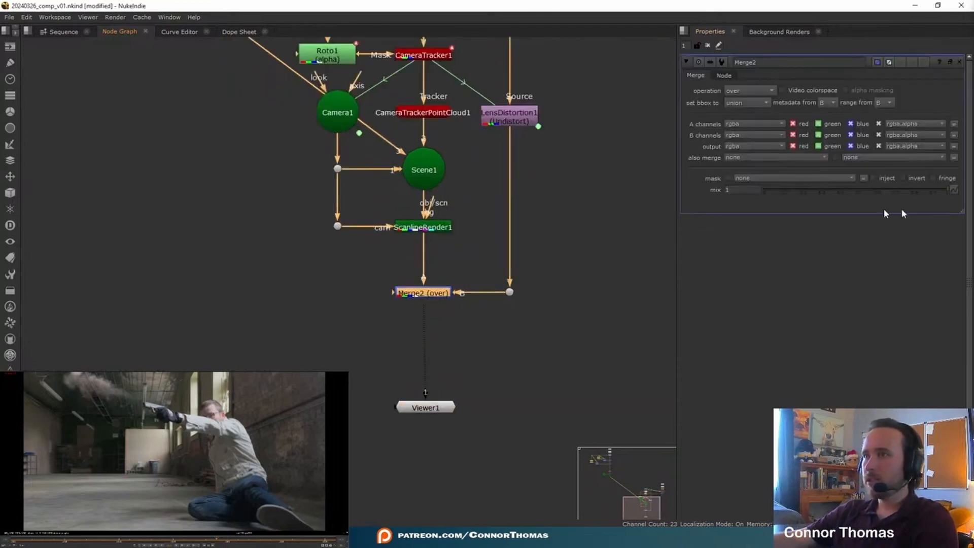
drag(913, 190, 851, 204)
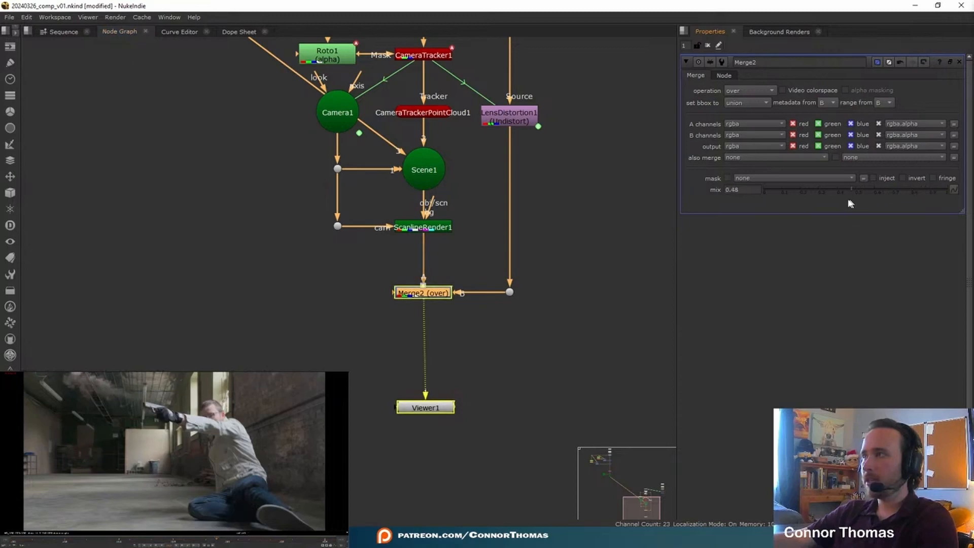
click(858, 194)
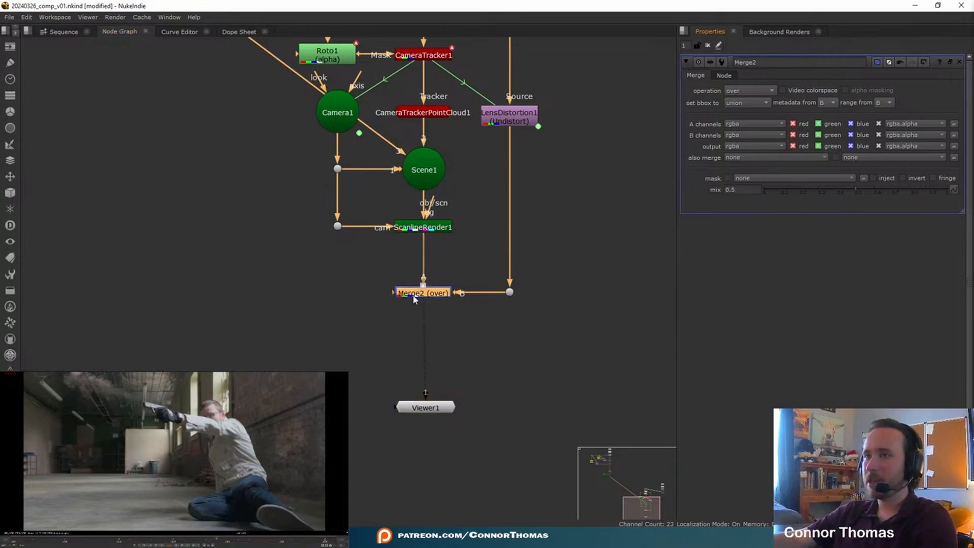